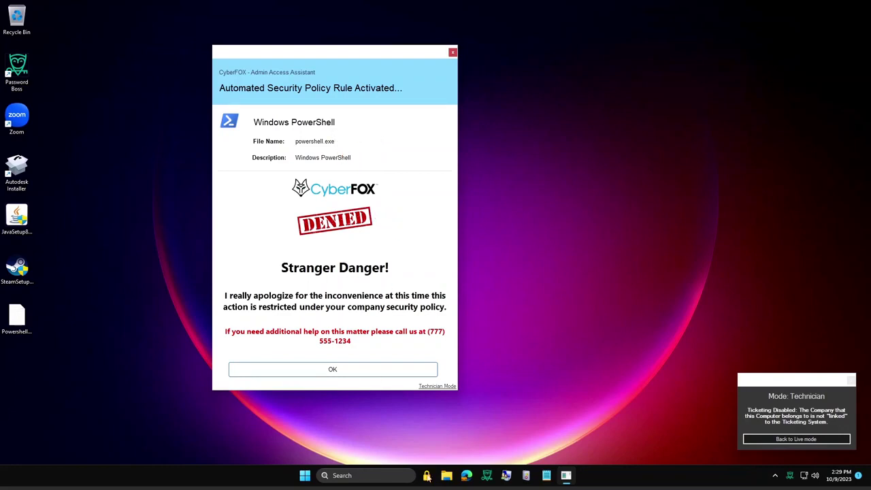
# Step: Run the pinned Windows PowerShell from the Start menu as administrator
pyautogui.click(305, 475)
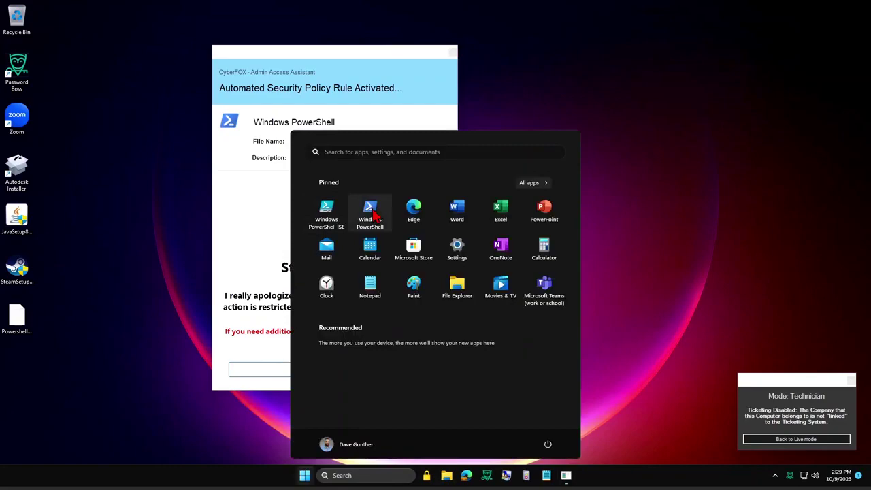
pyautogui.rightClick(370, 206)
pyautogui.click(417, 246)
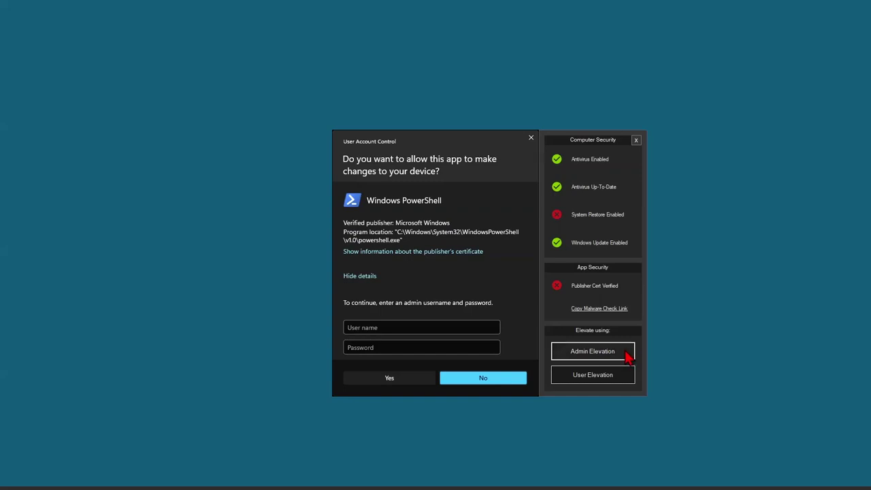
# Step: Choose Admin Elevation in the AutoElevate panel beside the UAC prompt
pyautogui.click(619, 351)
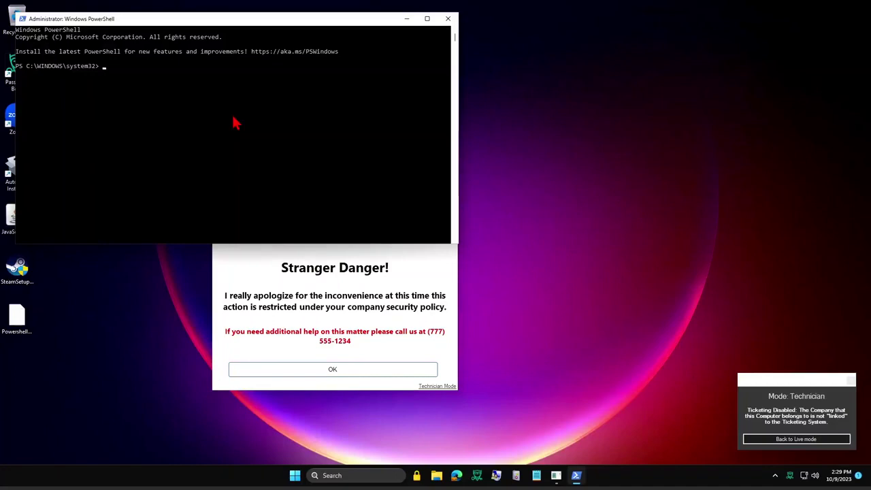
# Step: Lock the PC from the taskbar lock icon
pyautogui.click(416, 475)
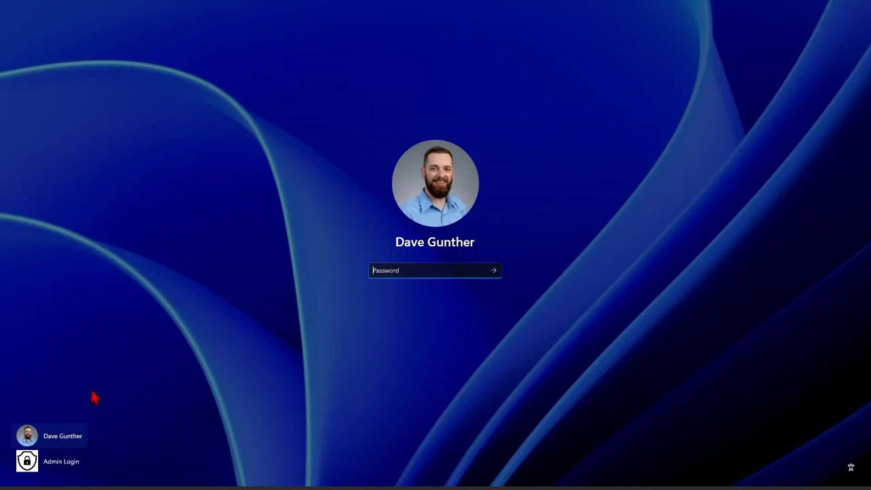
# Step: Select the Admin Login account on the sign-in screen and begin Admin Login
pyautogui.click(64, 464)
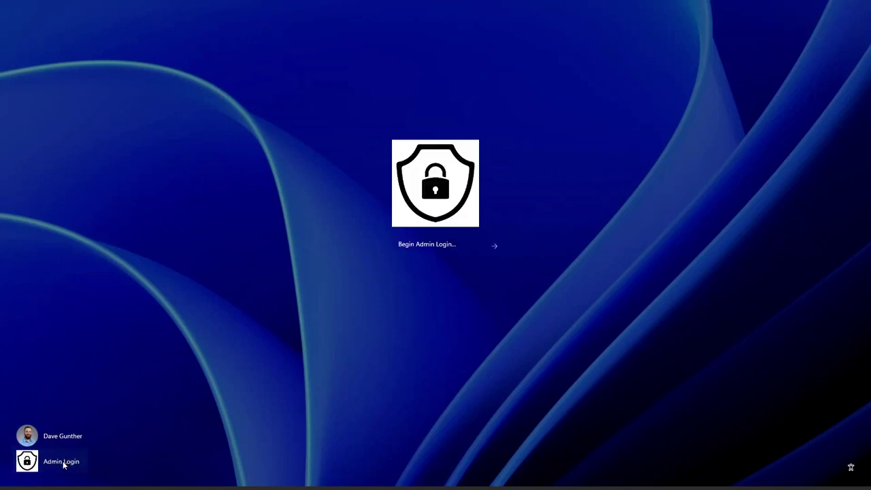
pyautogui.click(496, 247)
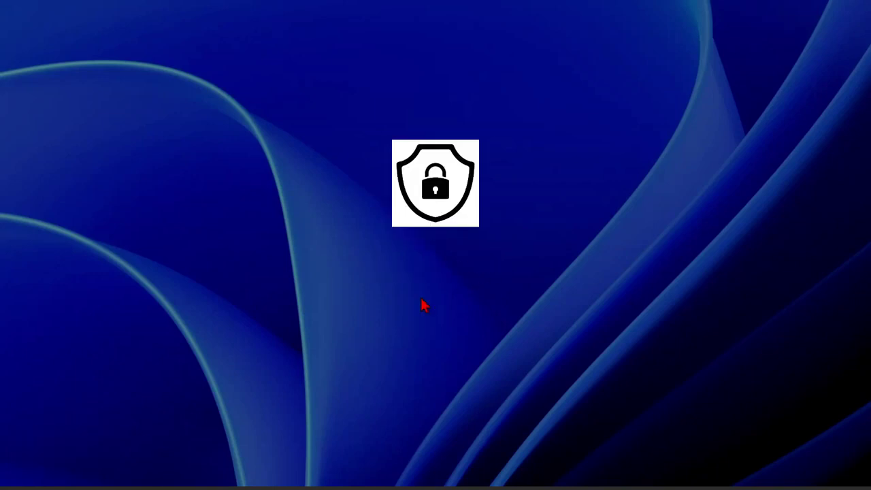